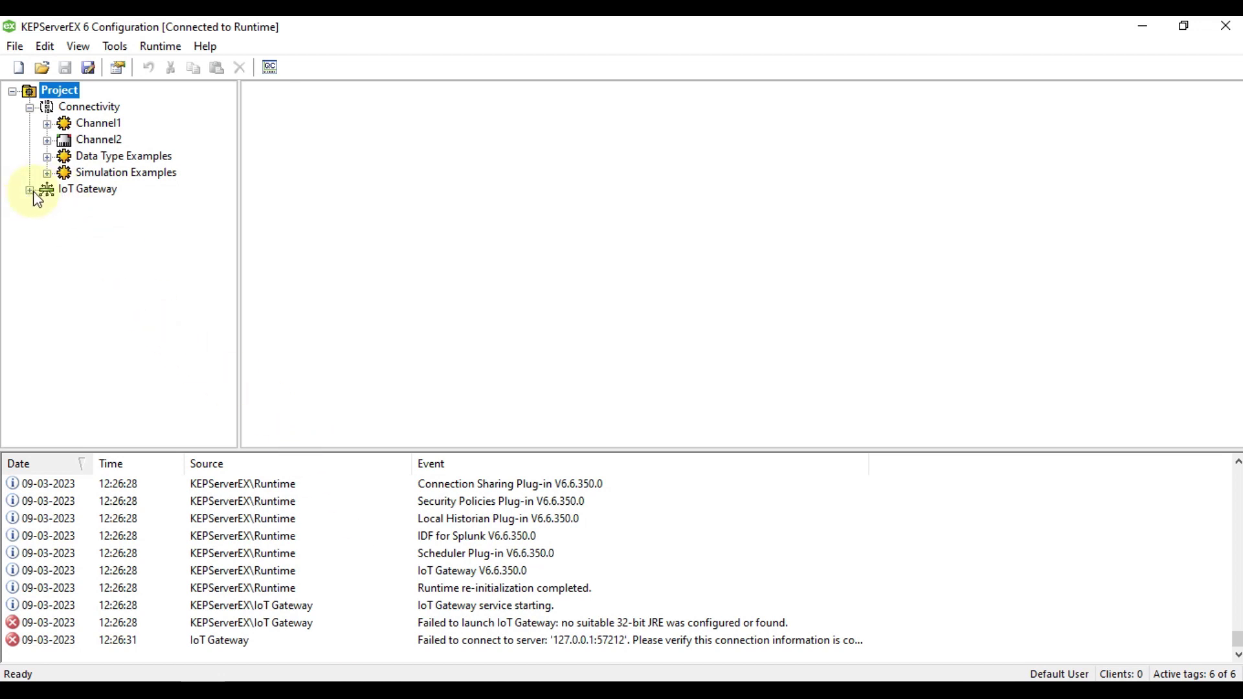
Show the MQTT Agent under IoT Gateway and select the 'no suitable 32-bit JRE' log error
click(29, 190)
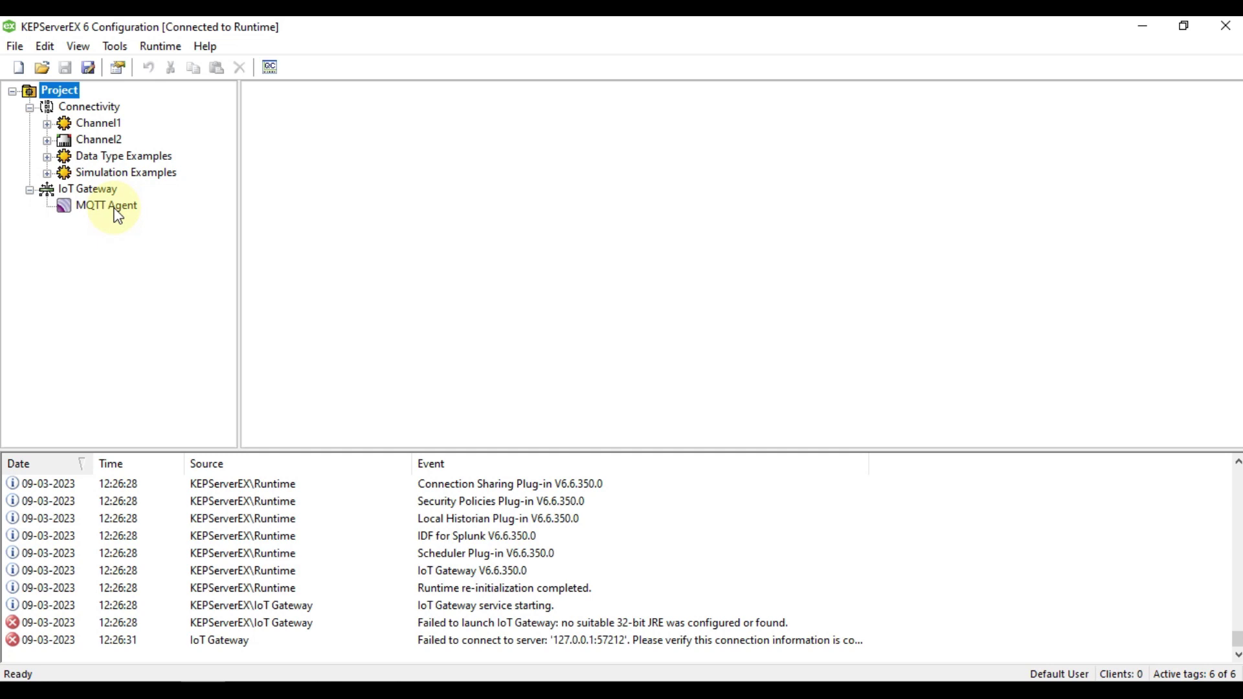
click(444, 623)
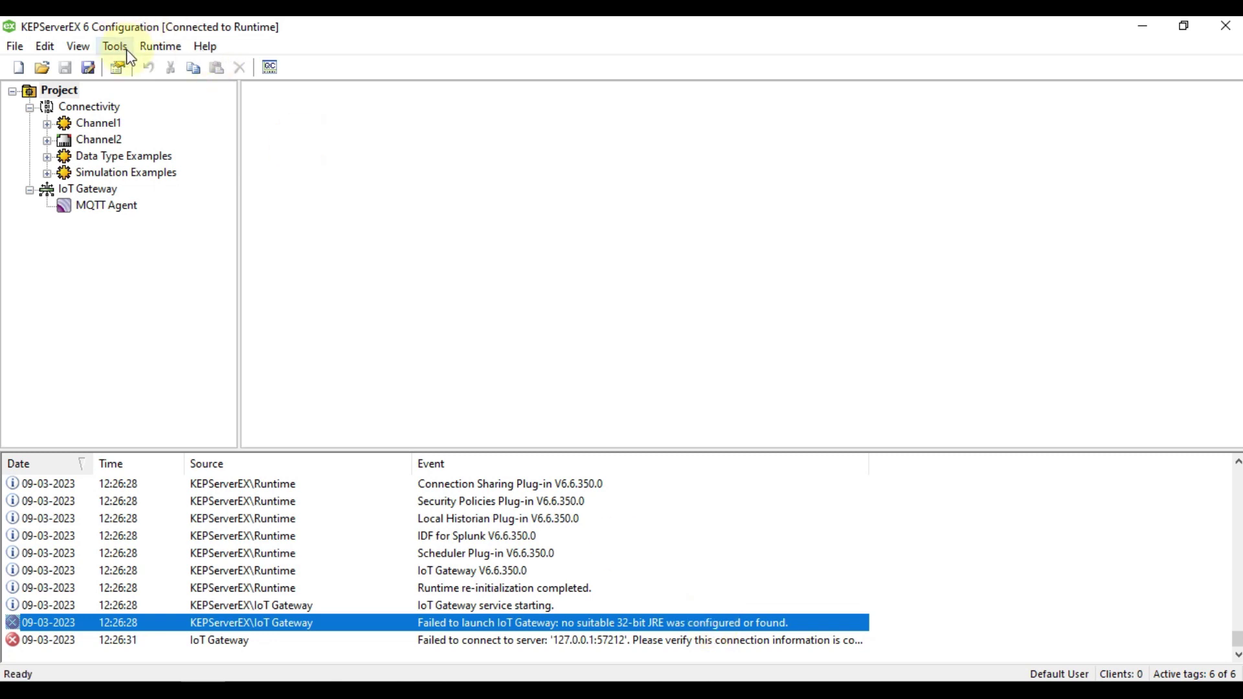
Reinitialize the server runtime from the Runtime menu
click(158, 47)
click(192, 116)
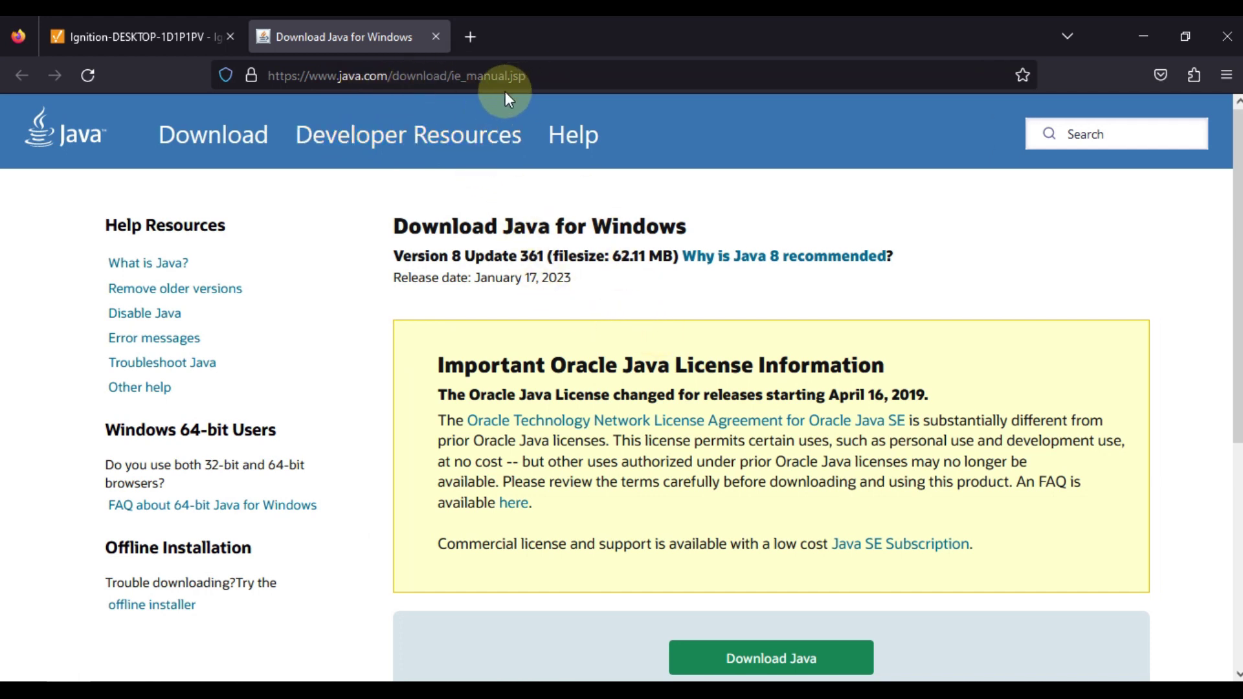
scroll(756, 359, down, 1)
scroll(755, 360, down, 3)
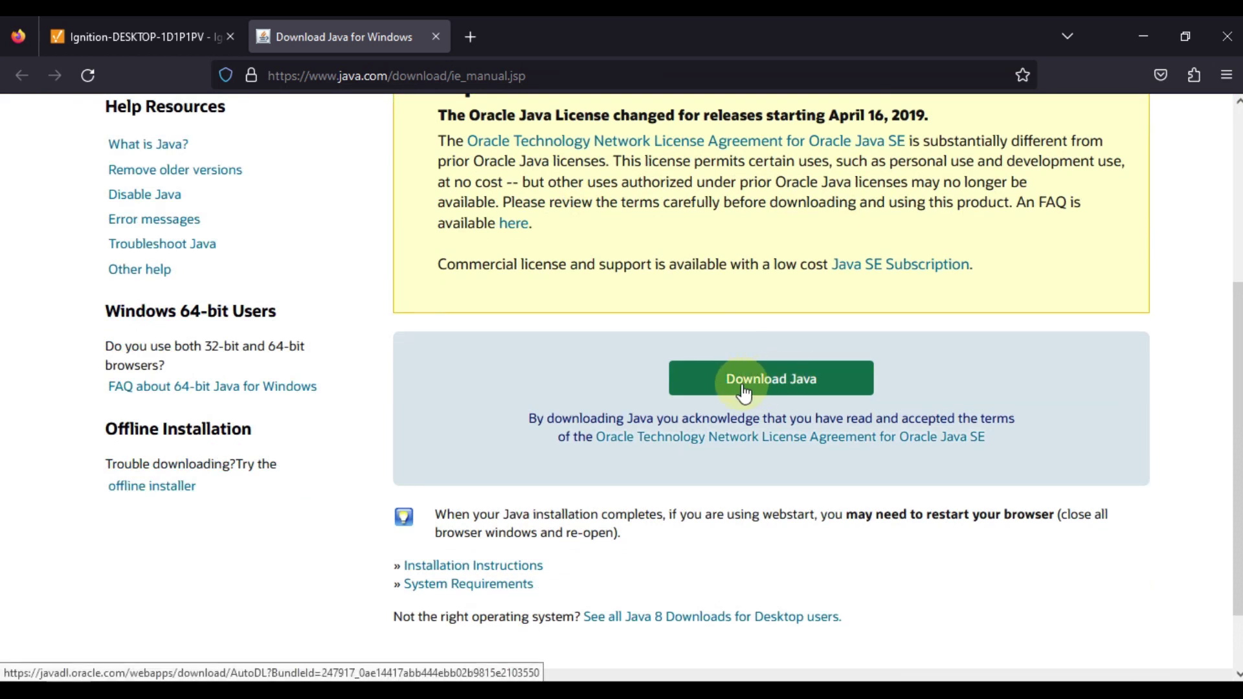
Download and run JavaSetup8u361.exe, then minimize Firefox
click(797, 380)
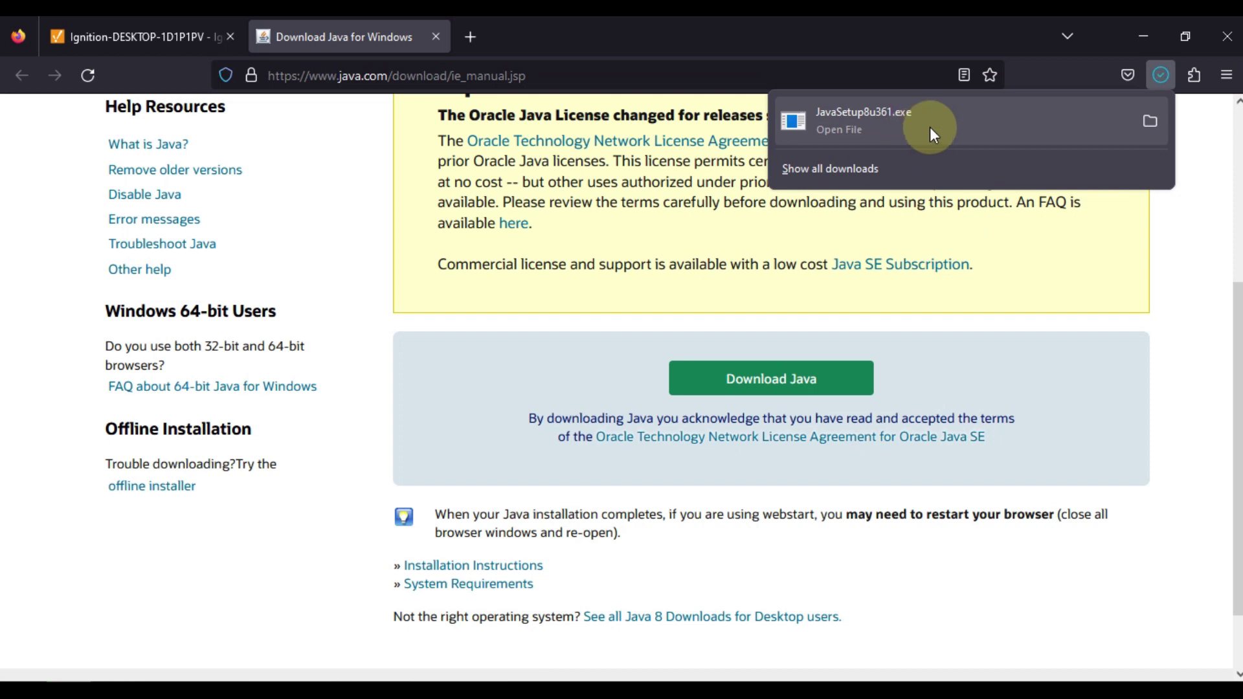
click(930, 128)
click(1143, 37)
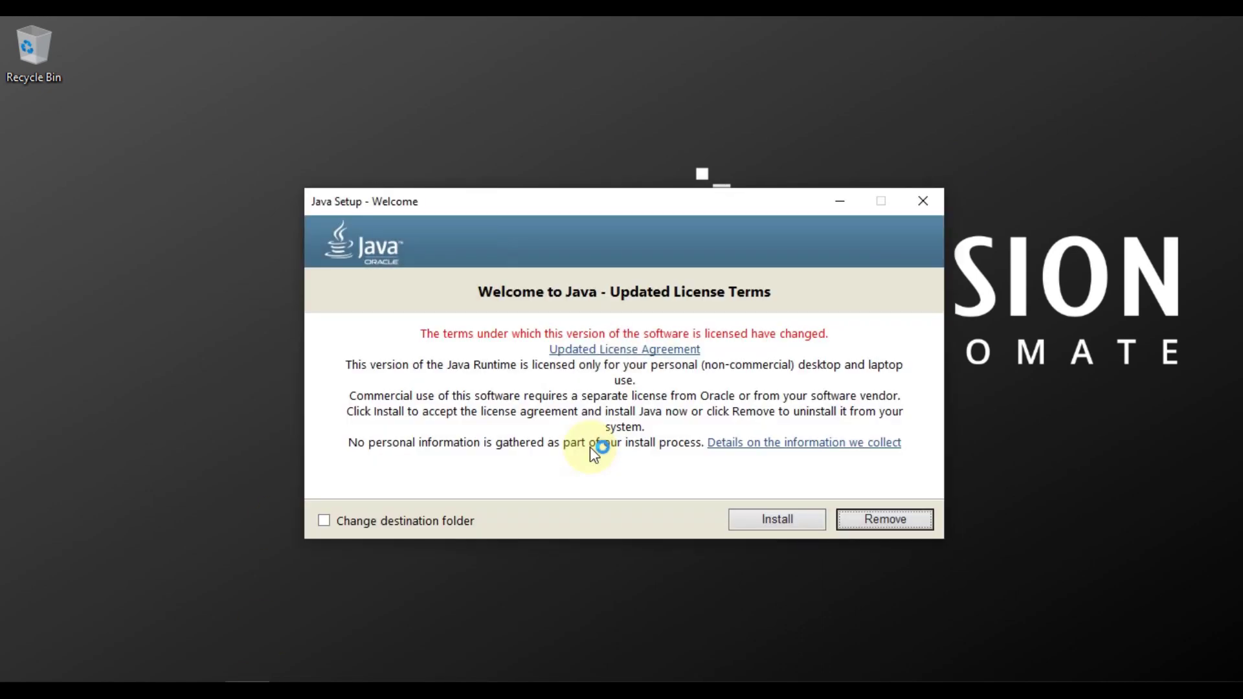
Accept the license terms and install Java 8 Update 361
click(774, 518)
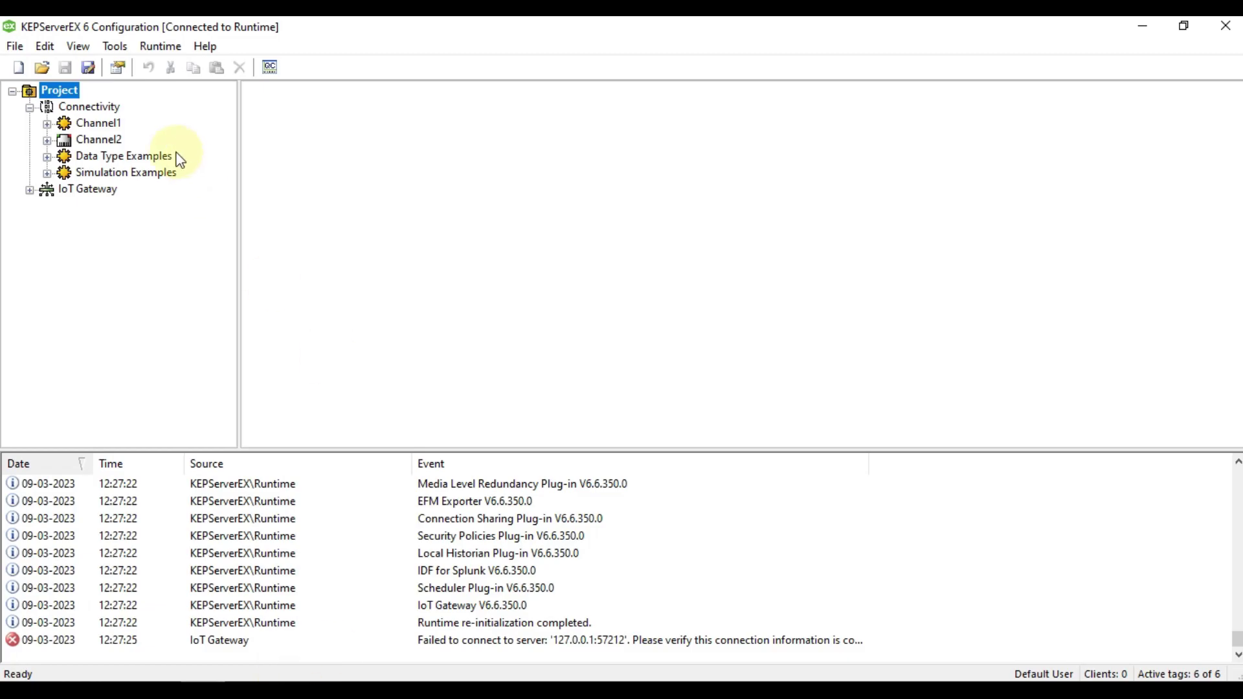
Reinitialize the runtime so IoT Gateway starts with the Java 1.8.0_361 JRE
click(163, 47)
click(208, 115)
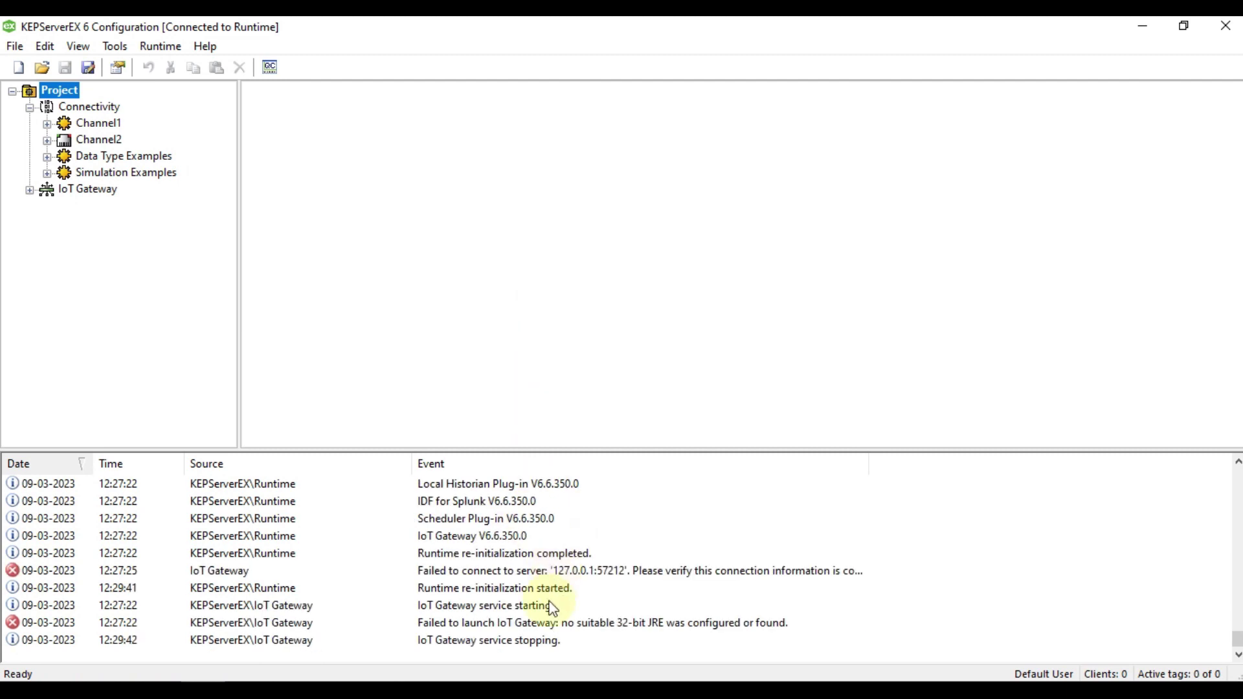
click(527, 657)
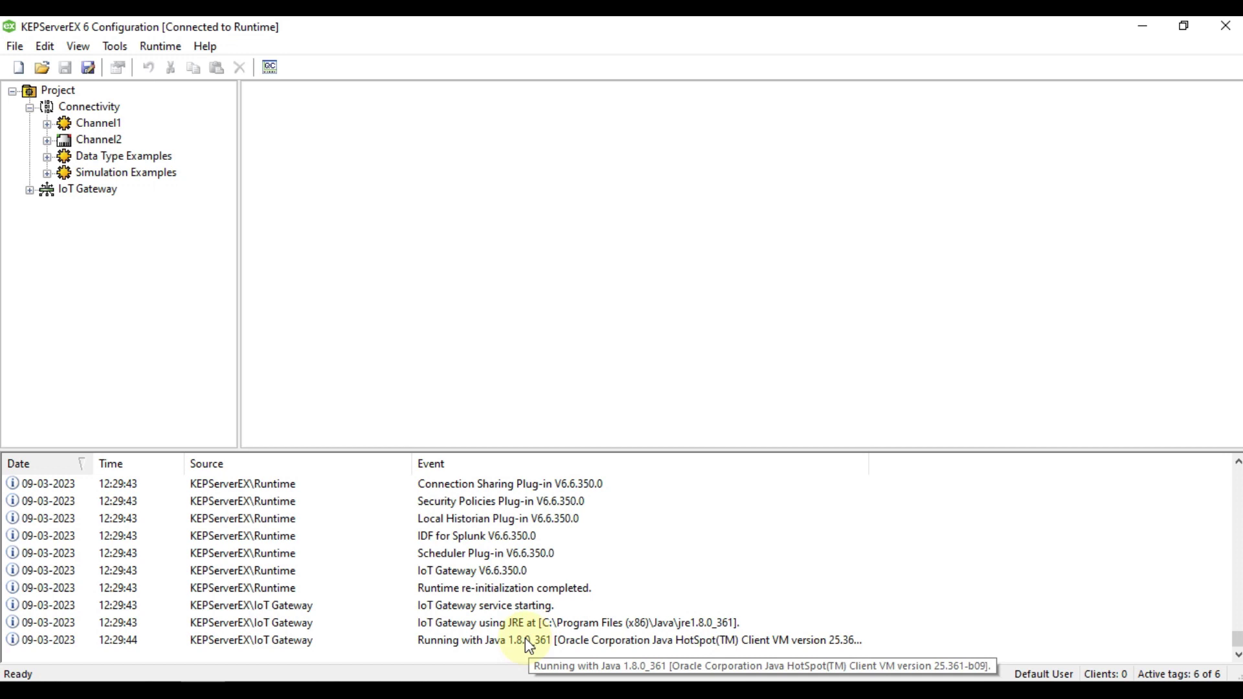
Select the 'IoT Gateway using JRE' log entry and expand IoT Gateway to show MQTT Agent
click(499, 625)
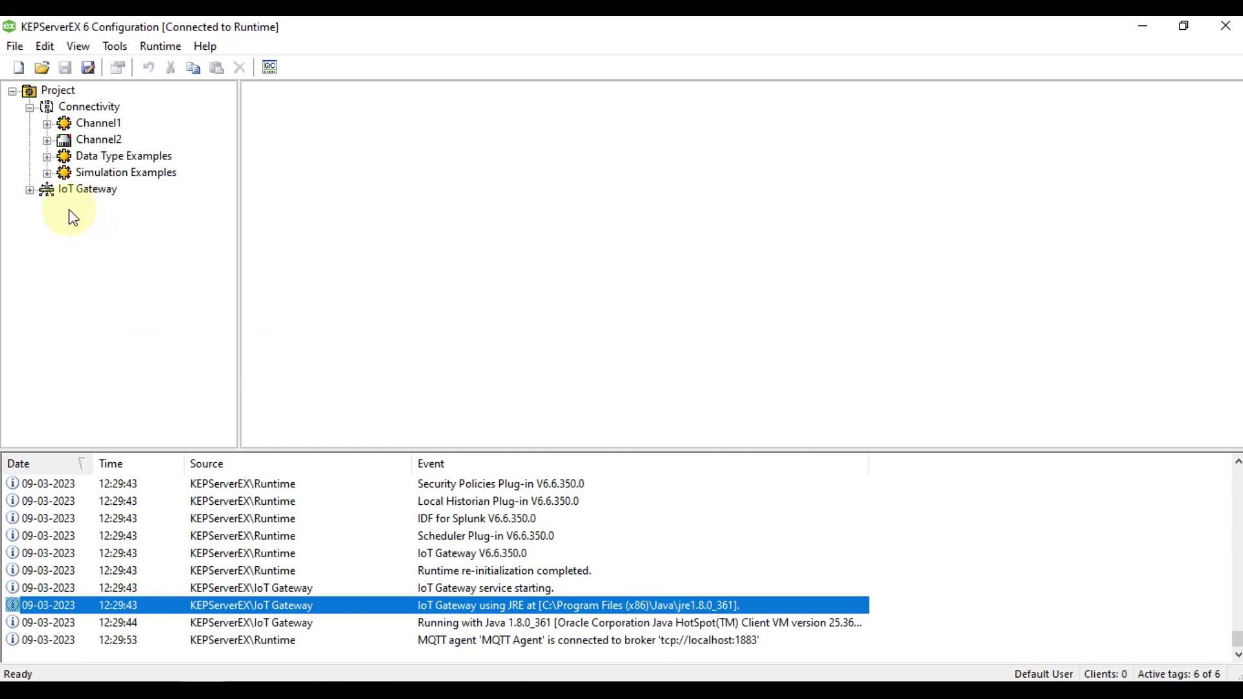
click(29, 189)
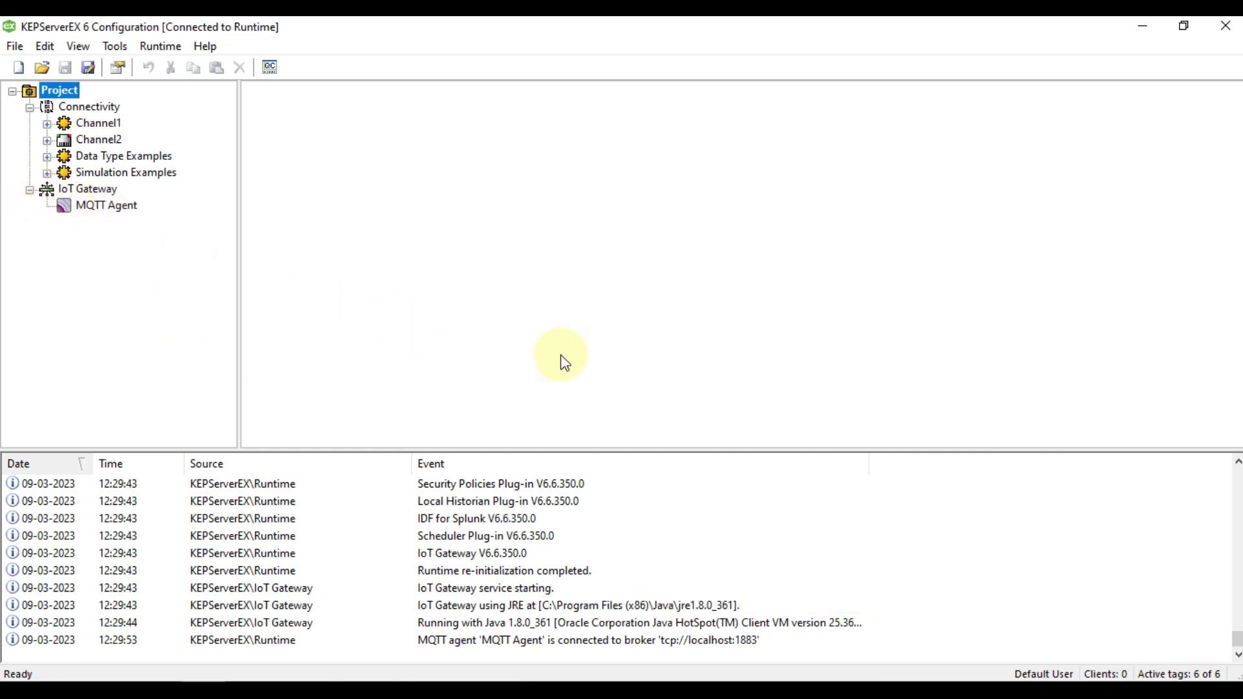